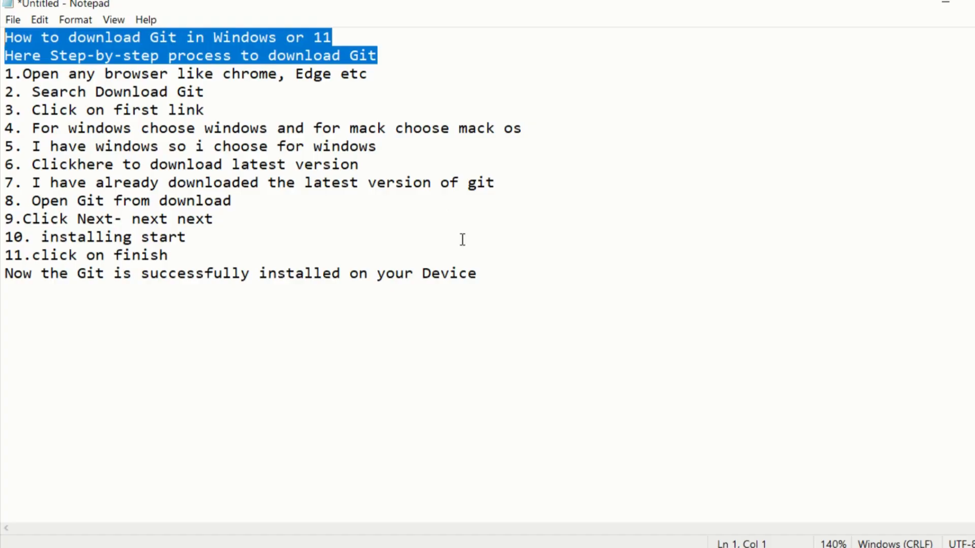
Highlight the first instruction in the notes, about opening a browser, and minimize the Notepad window.
click(506, 60)
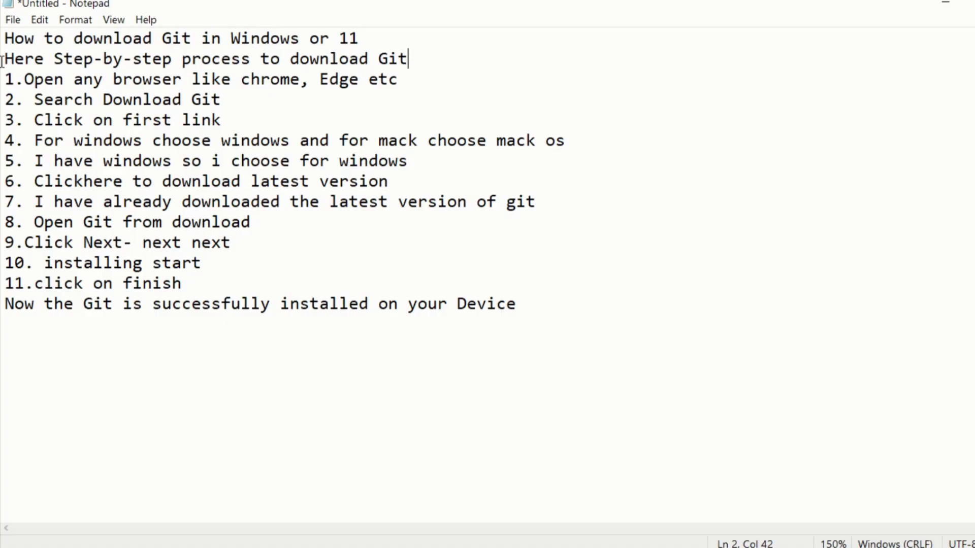
drag(10, 79, 408, 84)
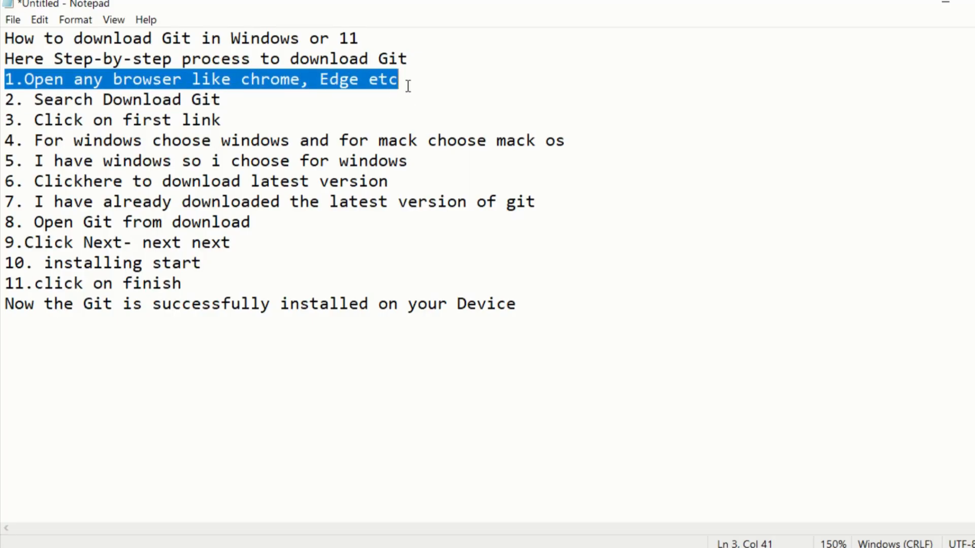
click(945, 4)
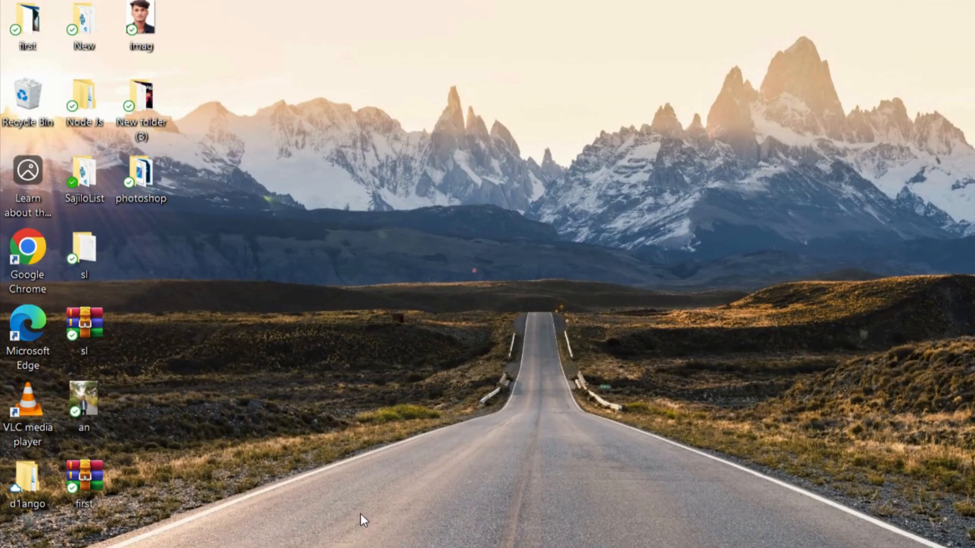
Switch to Microsoft Edge, maximize its window and open a new tab ready for a web search.
click(487, 547)
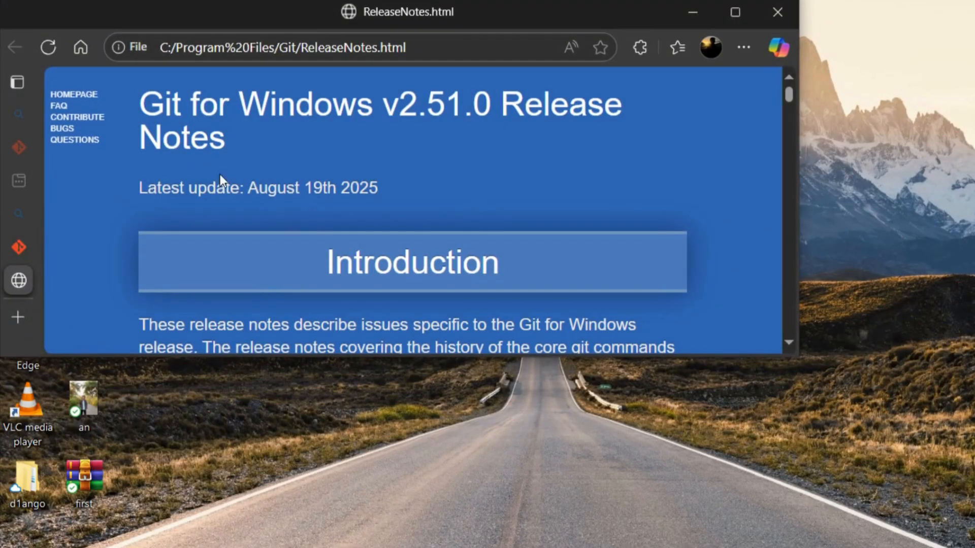
click(743, 10)
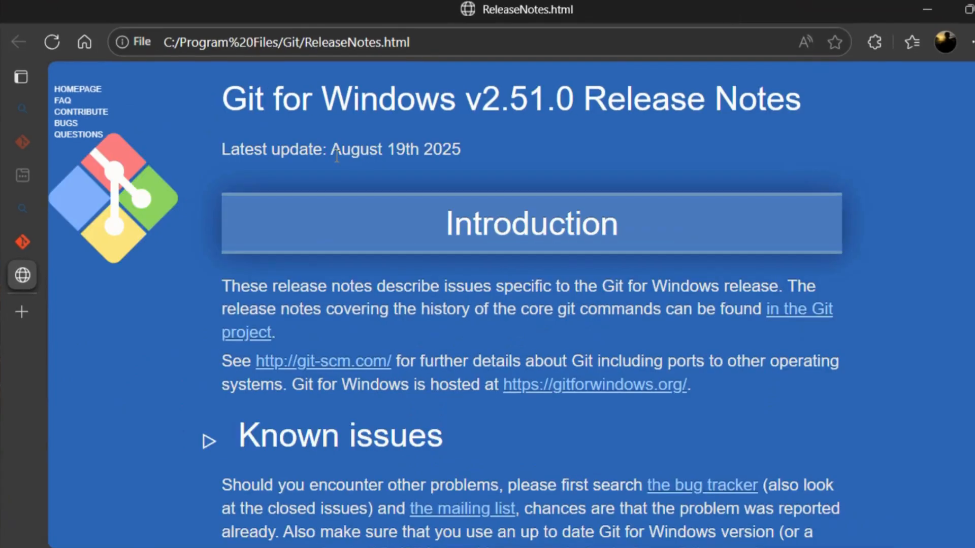
click(31, 308)
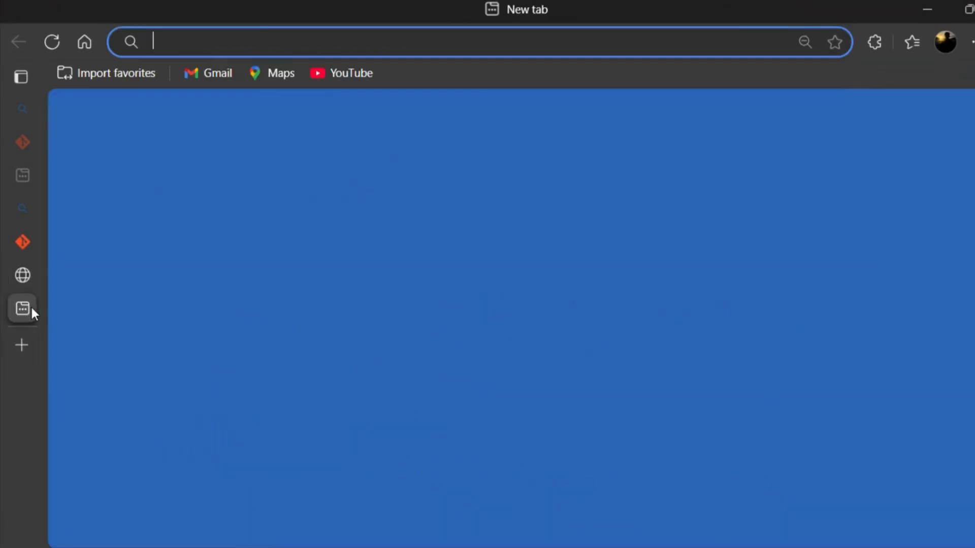
click(400, 179)
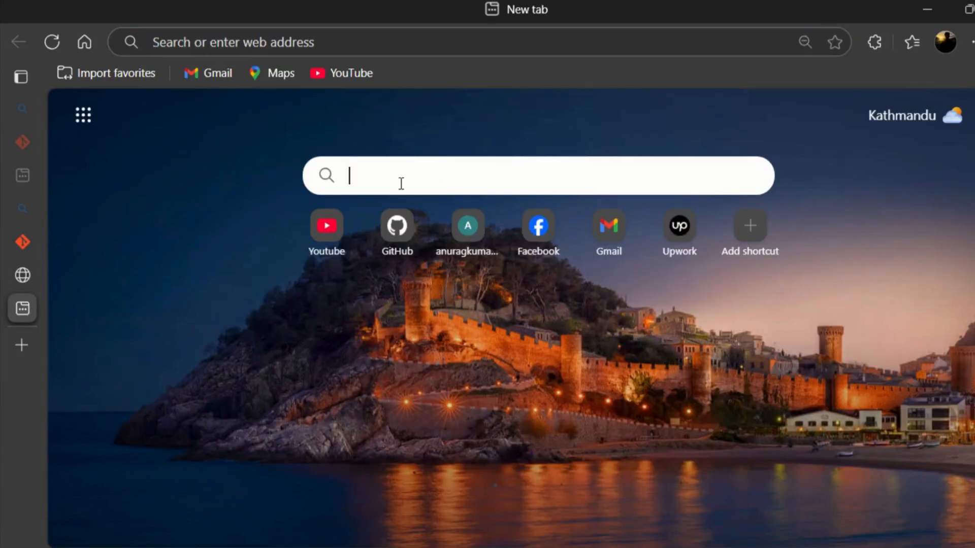
Search the web for "download git", following the second instruction in the notes.
click(508, 497)
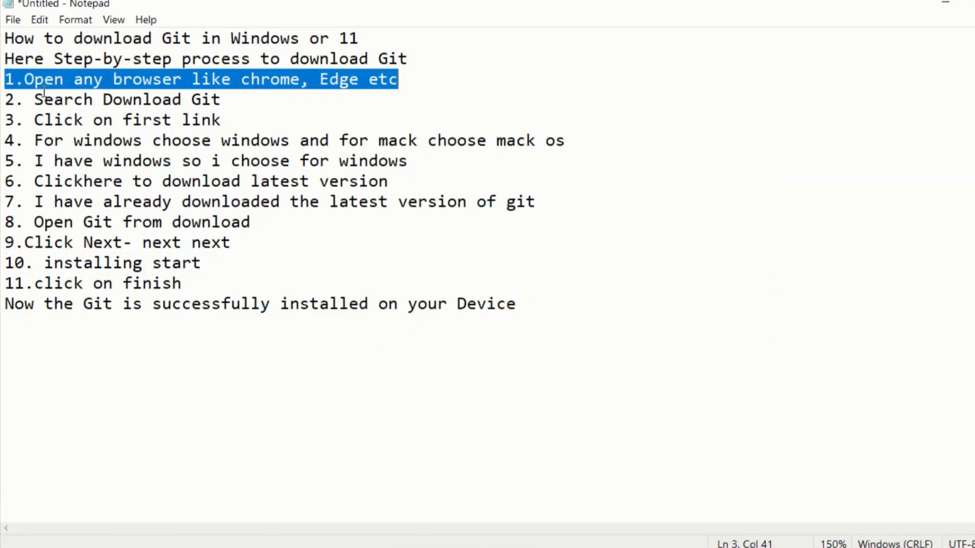
drag(35, 99, 219, 102)
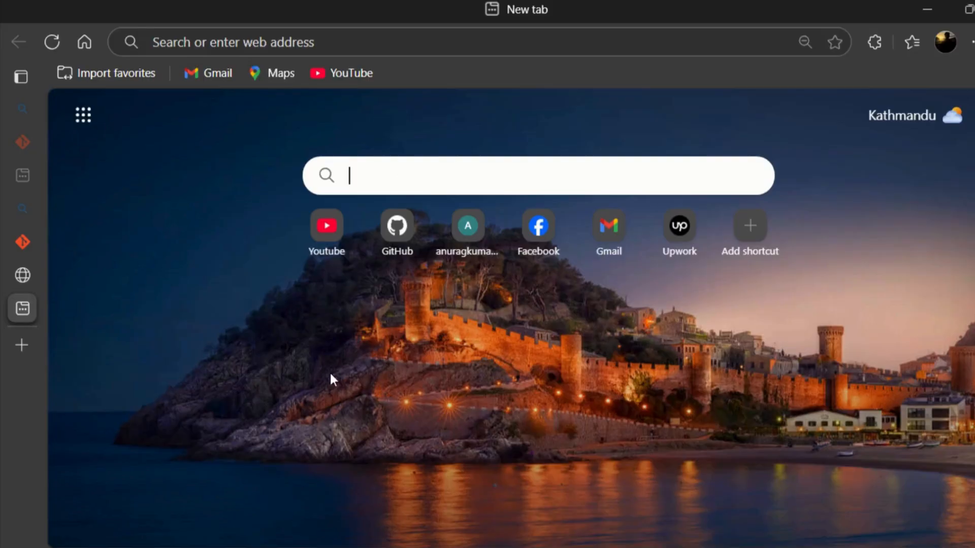
text(download)
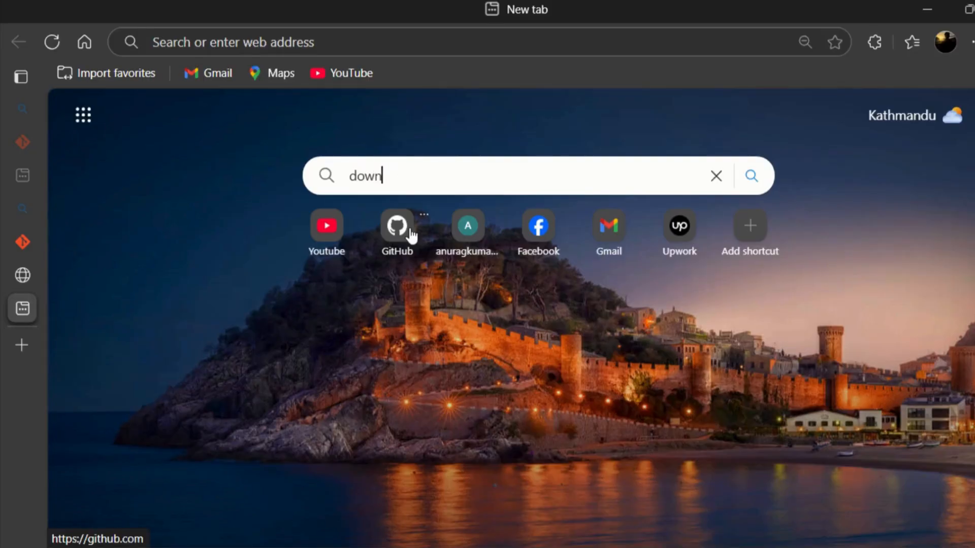
text( git)
key(Return)
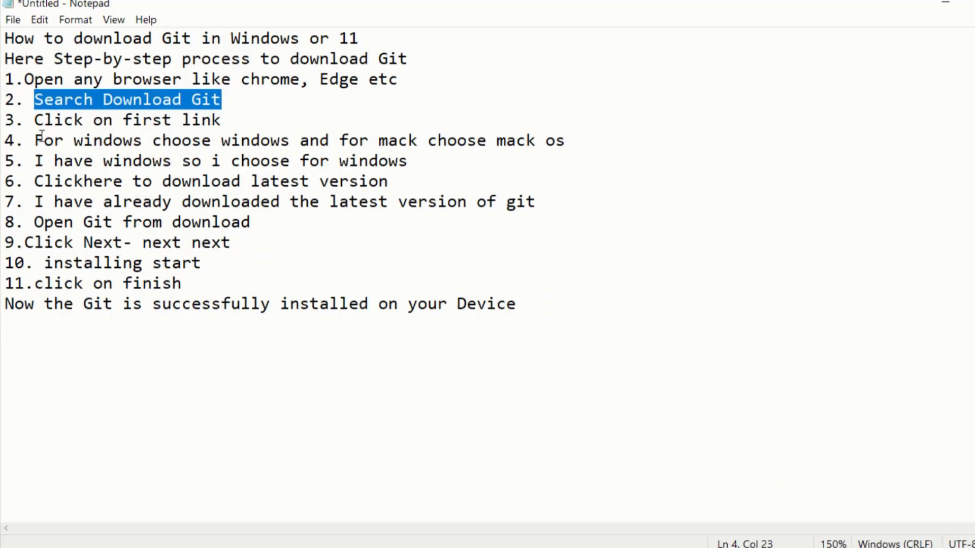
Open the first search result, the git-scm.com Downloads page, as the third instruction in the notes says.
drag(35, 120, 226, 111)
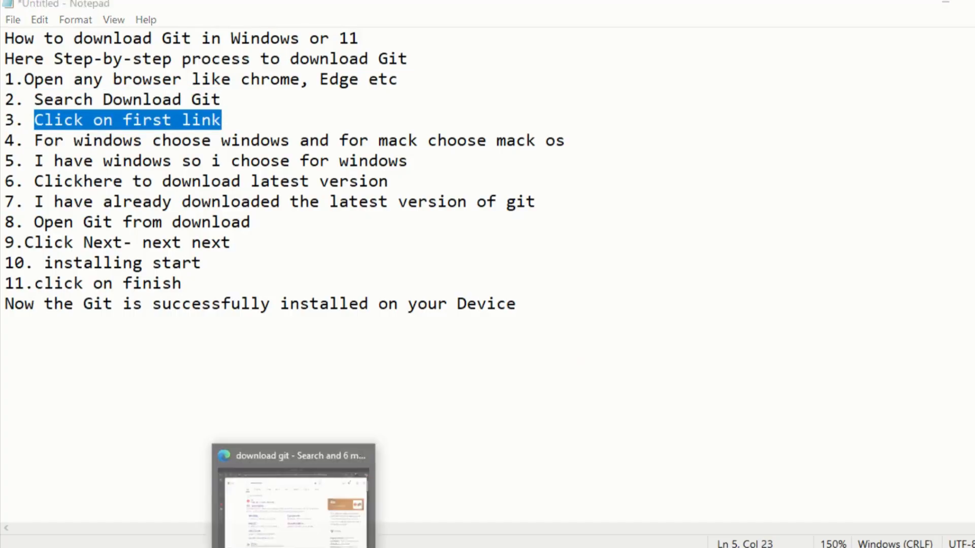
click(294, 495)
click(252, 254)
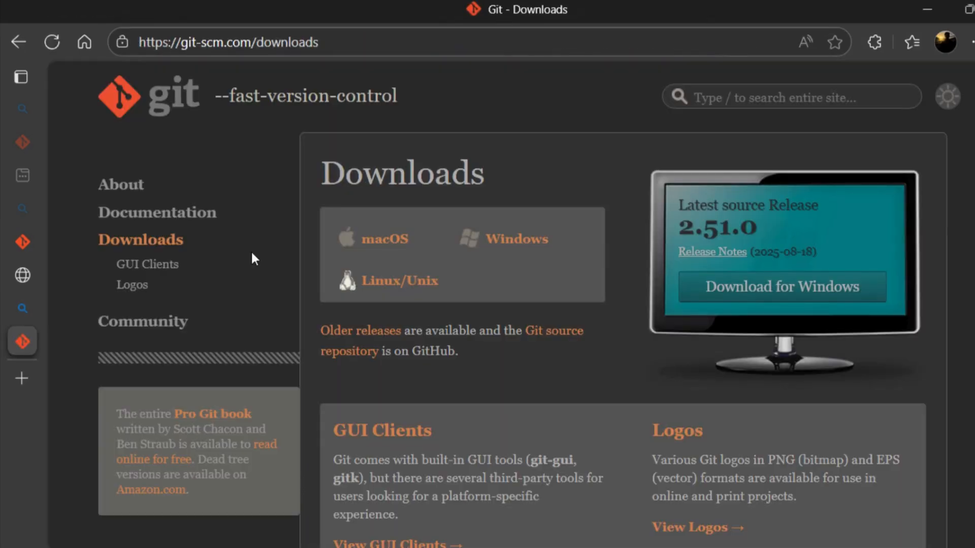
click(507, 237)
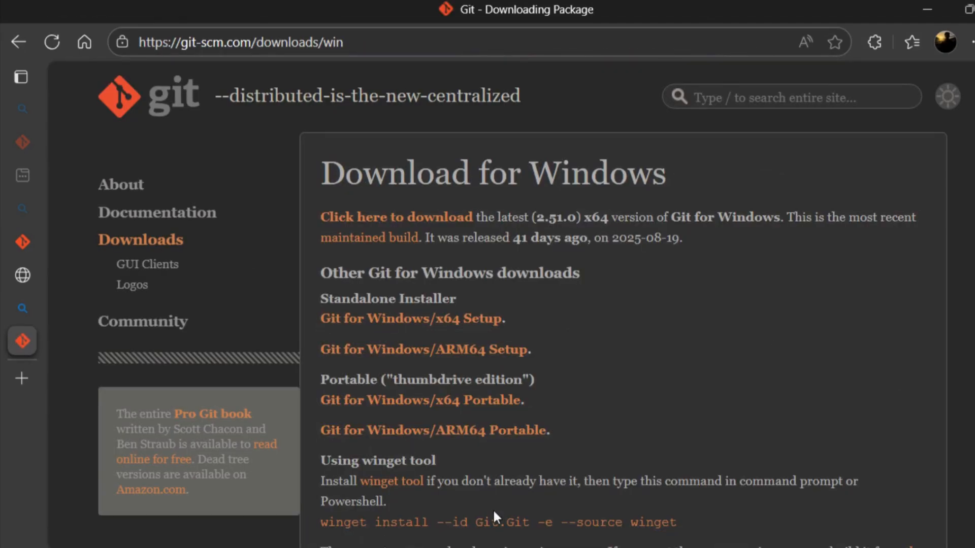
click(528, 533)
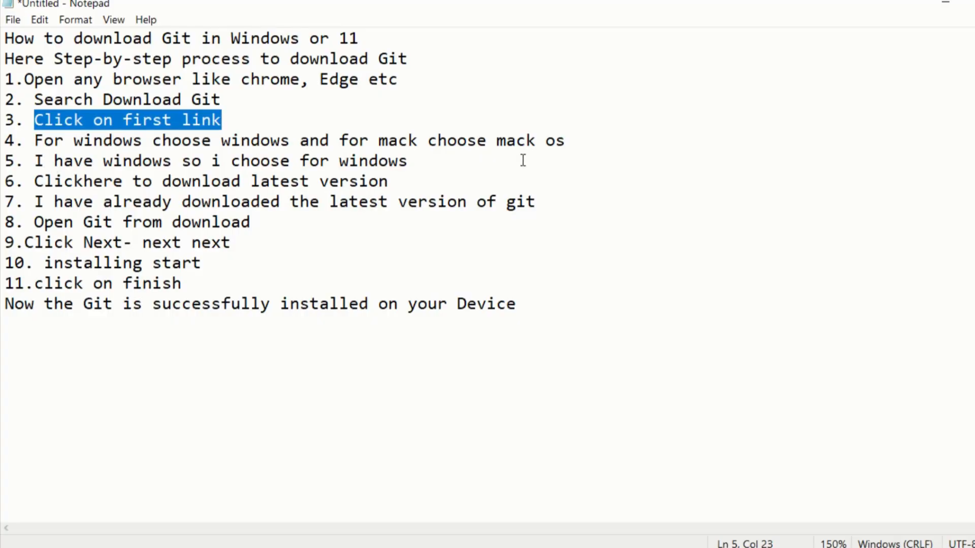
drag(568, 147, 3, 143)
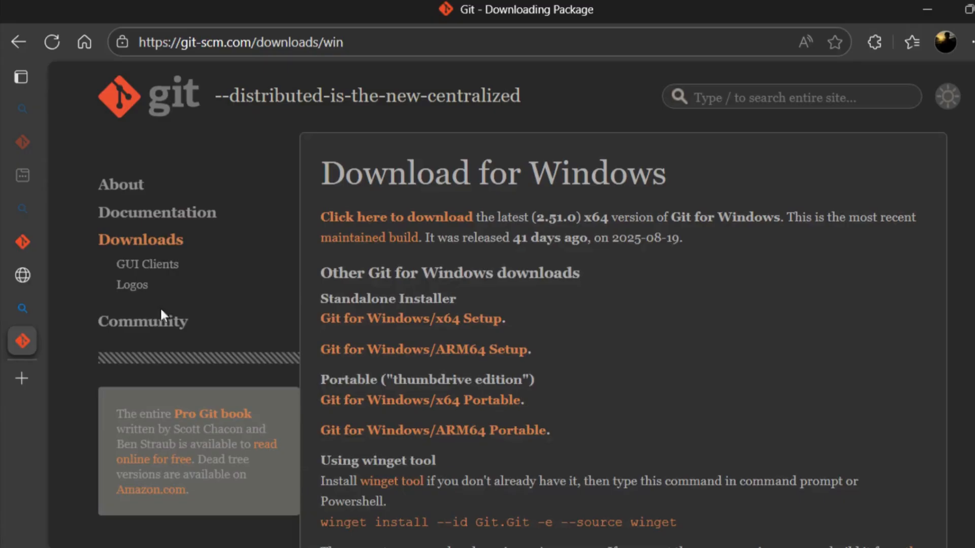
click(19, 42)
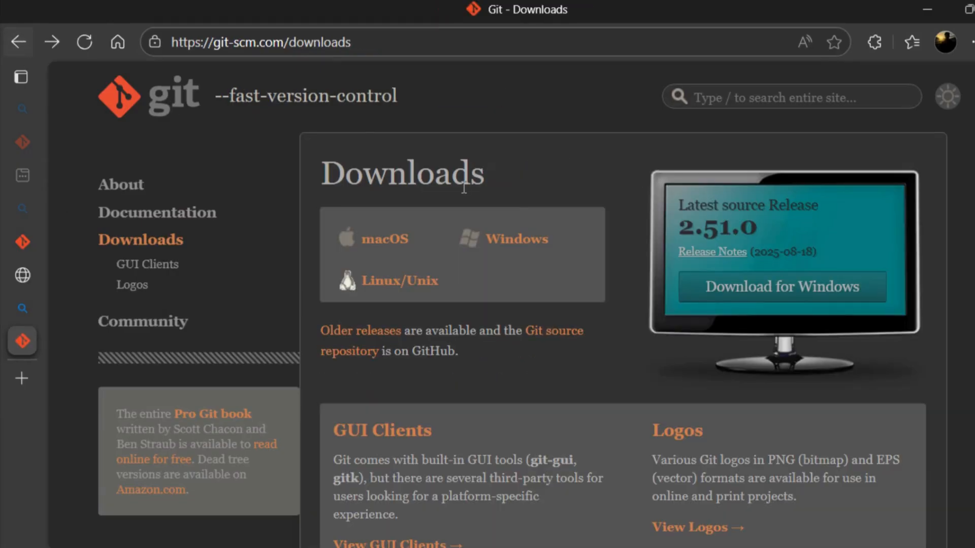
Start downloading the latest x64 version of Git for Windows from the Windows download page and pause the download.
click(543, 246)
click(404, 221)
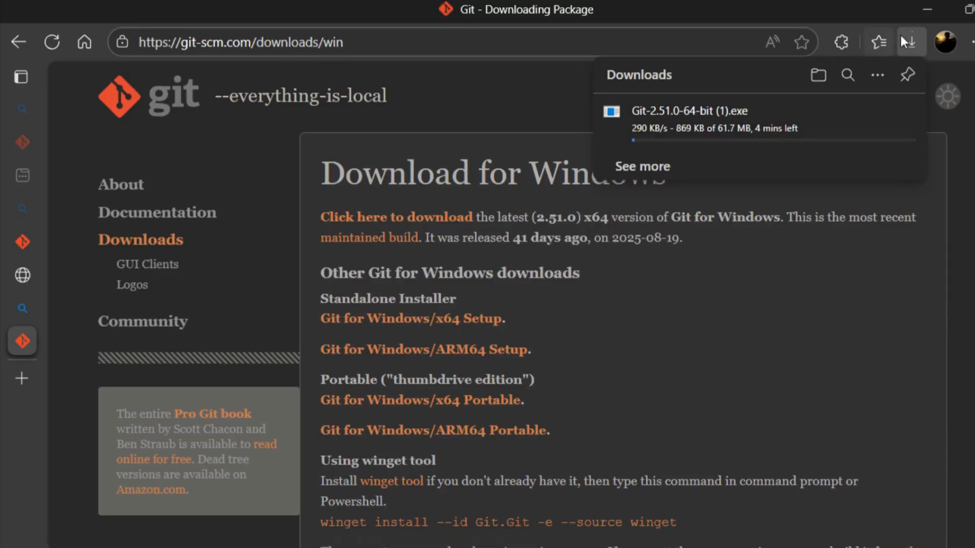
click(874, 113)
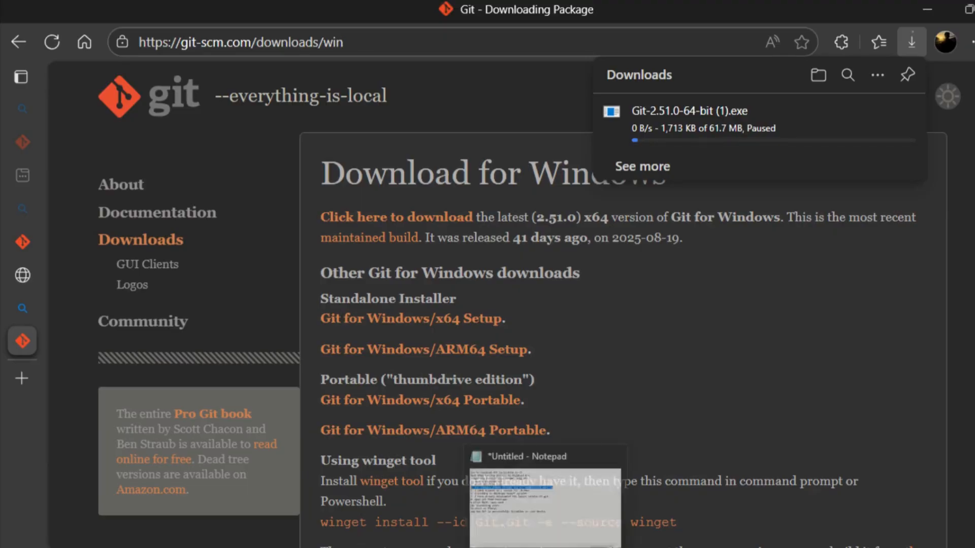
Switch to the Notepad notes and review instructions 5 to 8, highlighting each line in turn.
click(548, 499)
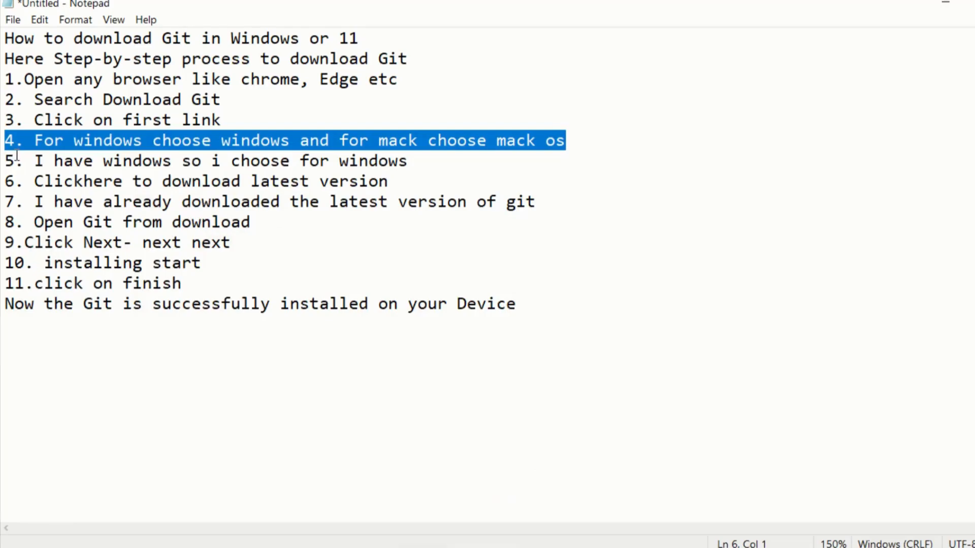
drag(16, 160, 415, 165)
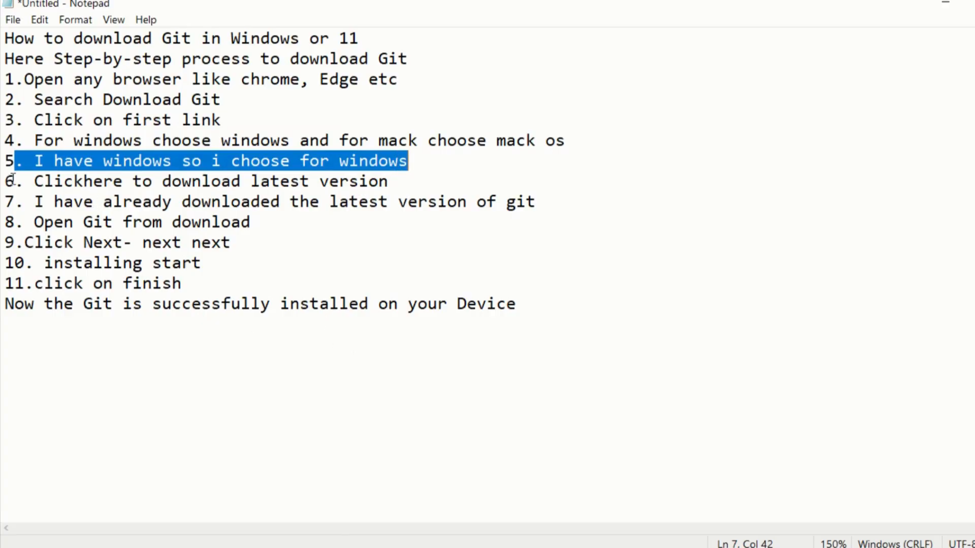
drag(34, 181, 389, 189)
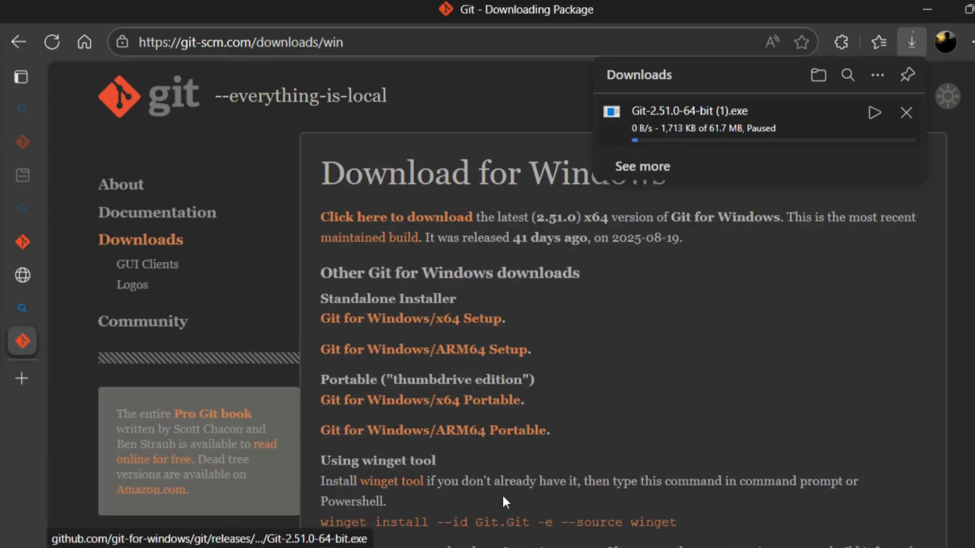
click(548, 546)
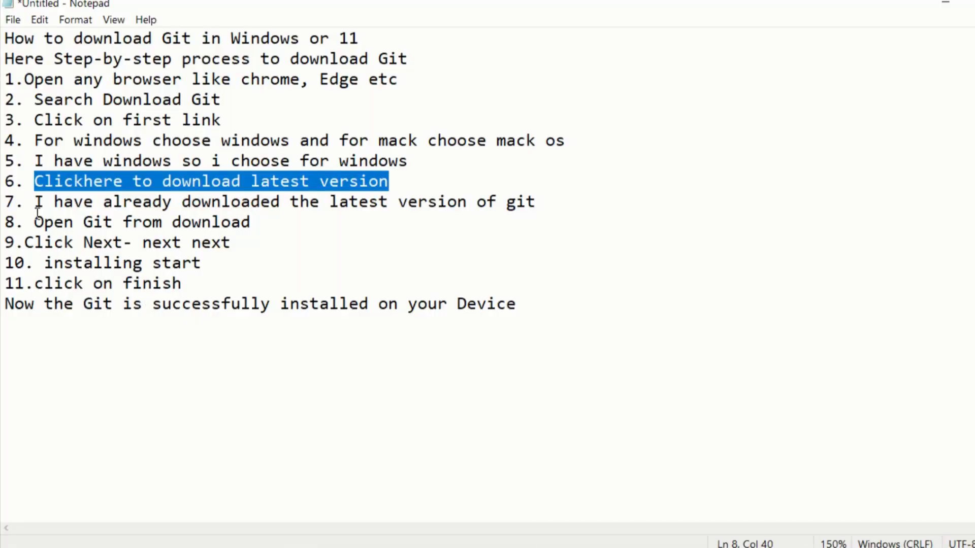
drag(34, 202, 538, 198)
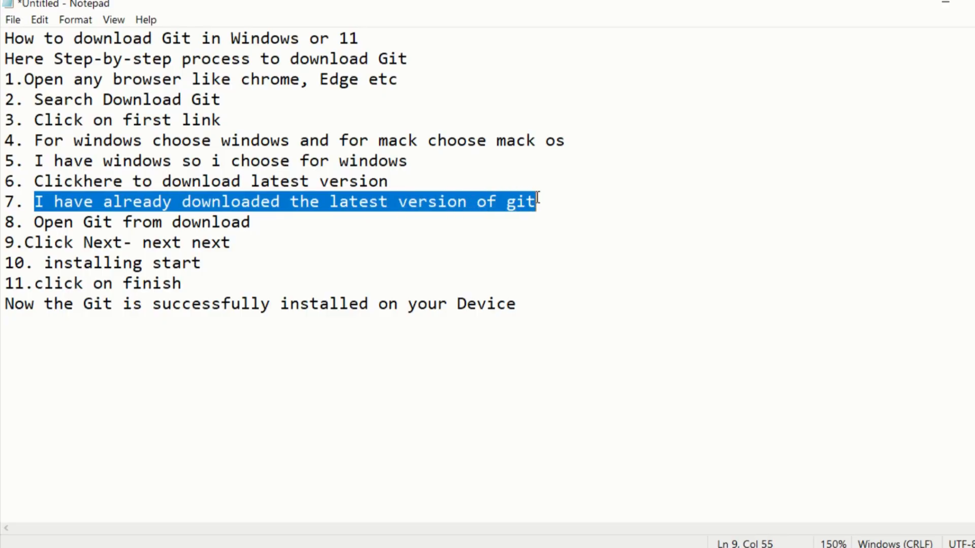
drag(34, 223, 268, 229)
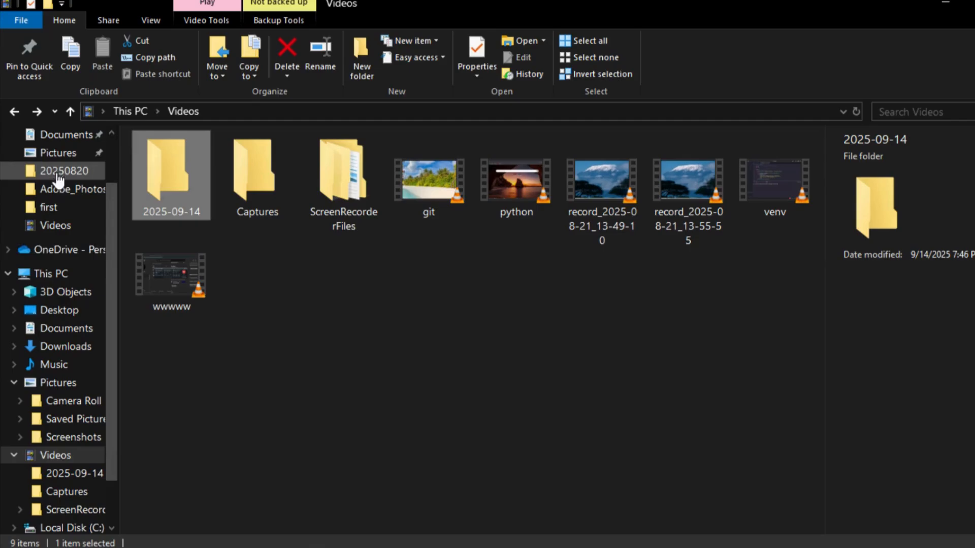
Go to the Downloads folder in File Explorer and launch the Git-2.51.0-64-bit installer.
scroll(59, 181, up, 2)
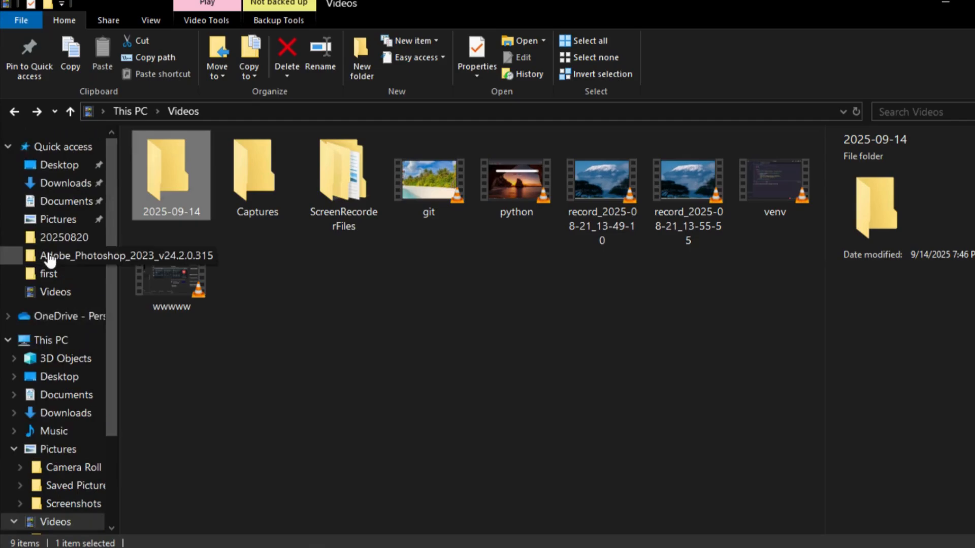
click(66, 184)
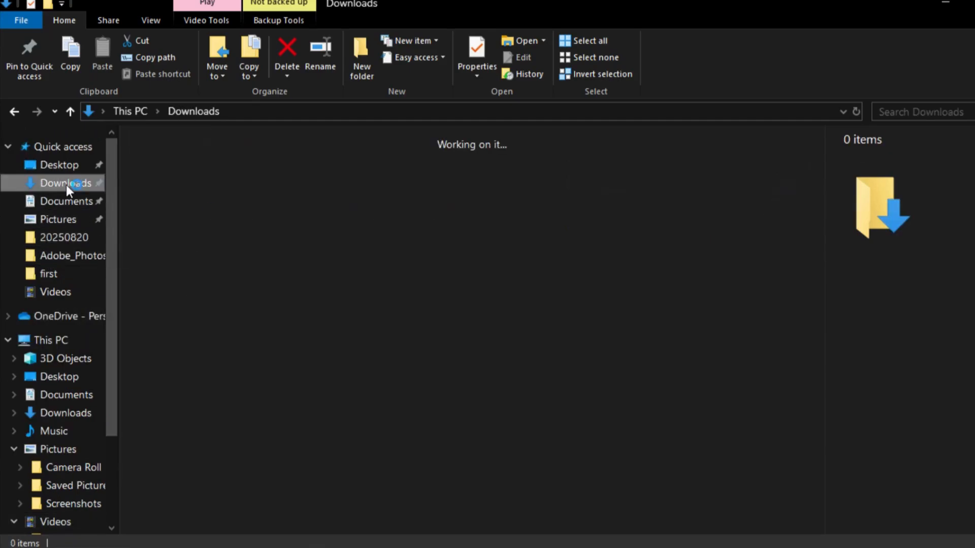
scroll(387, 413, down, 5)
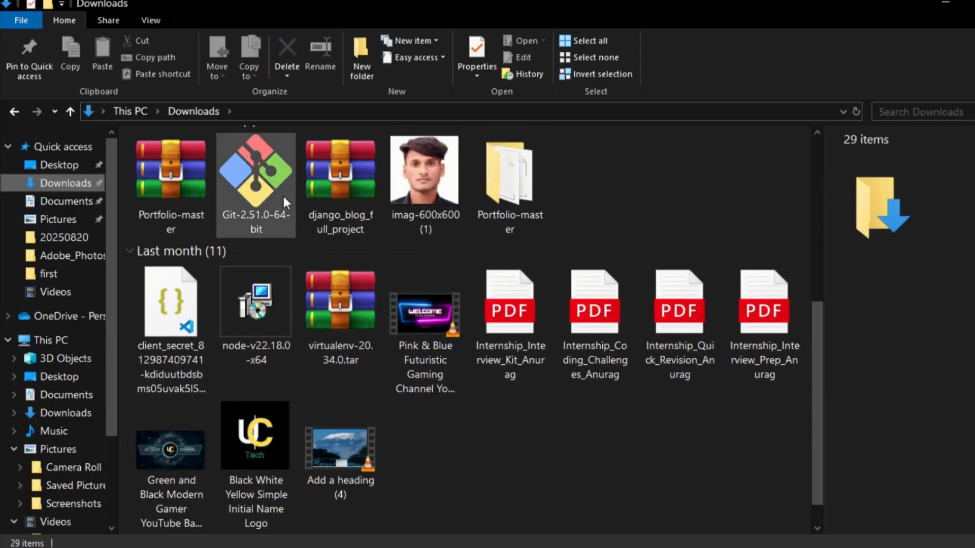
click(283, 195)
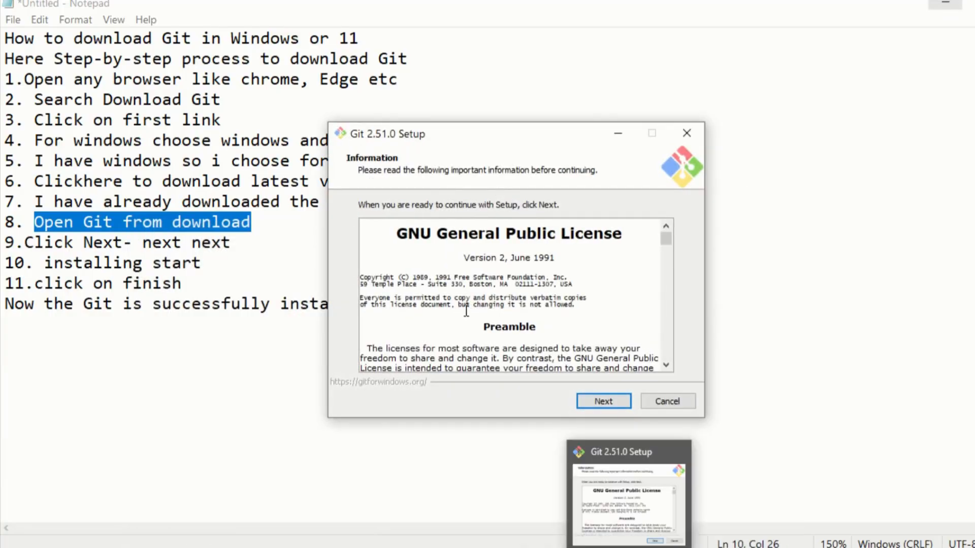
Highlight instruction 9 in the Notepad notes, about continuing through the installer pages.
click(20, 242)
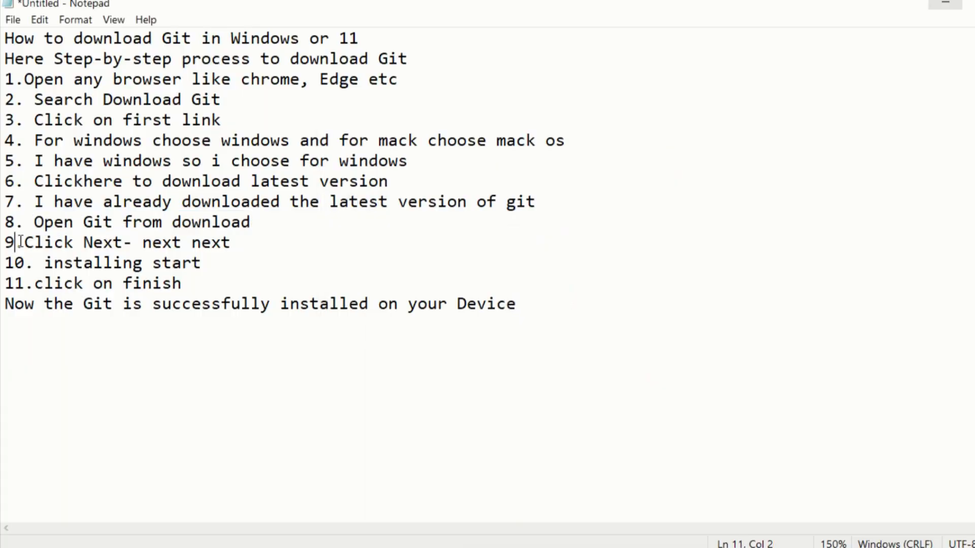
click(250, 239)
drag(250, 239, 70, 224)
click(66, 224)
drag(234, 242, 38, 252)
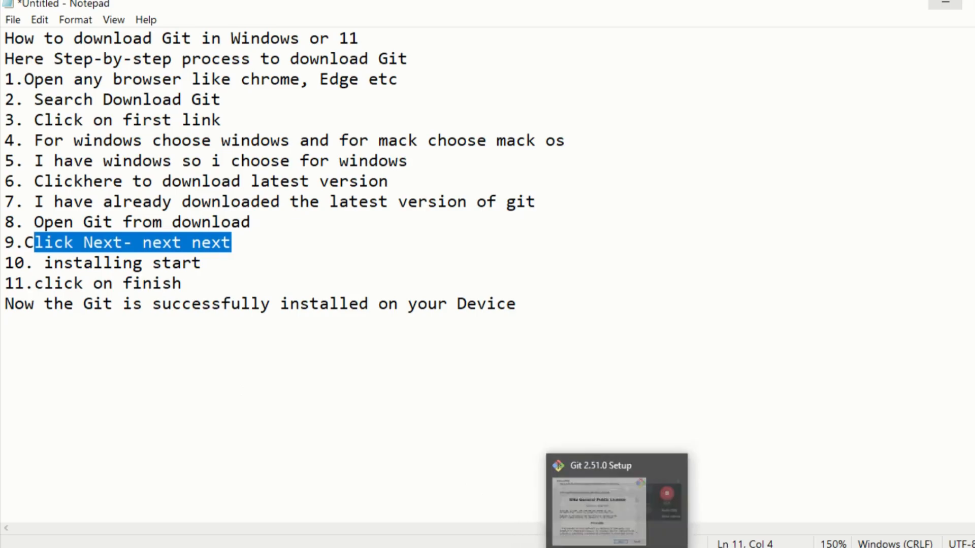
Continue the Git setup past the licence, keeping C:\Program Files\Git as destination, Git as Start Menu folder and the other defaults.
click(607, 497)
click(591, 404)
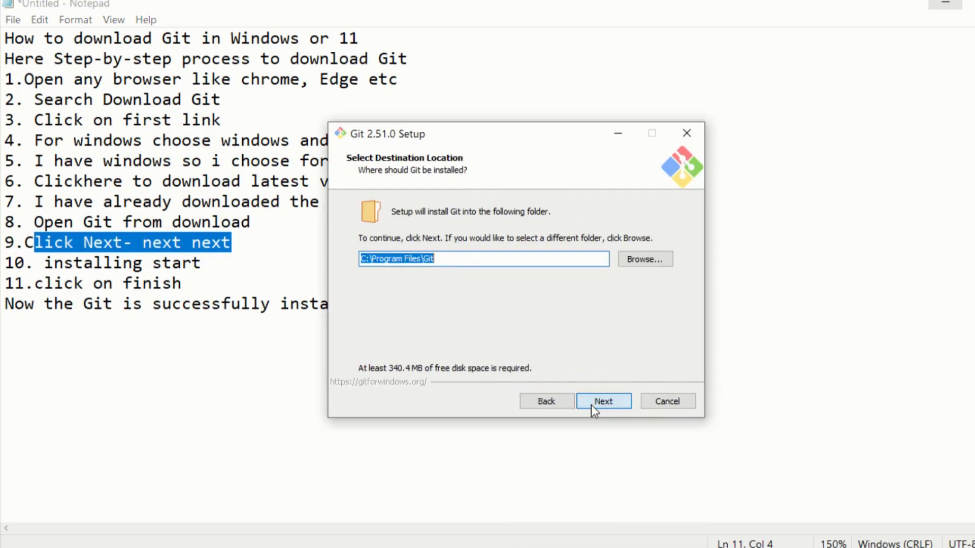
click(591, 404)
click(591, 404)
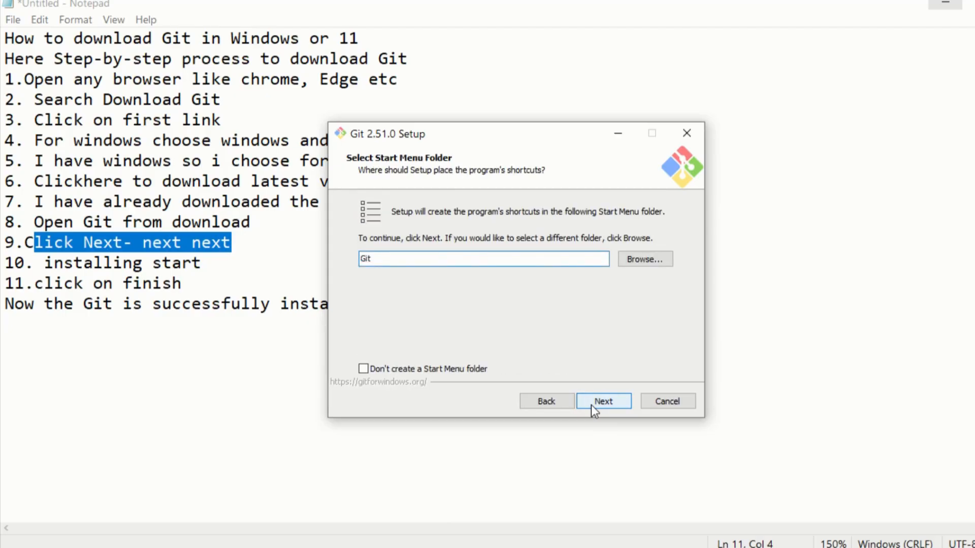
click(590, 404)
click(591, 404)
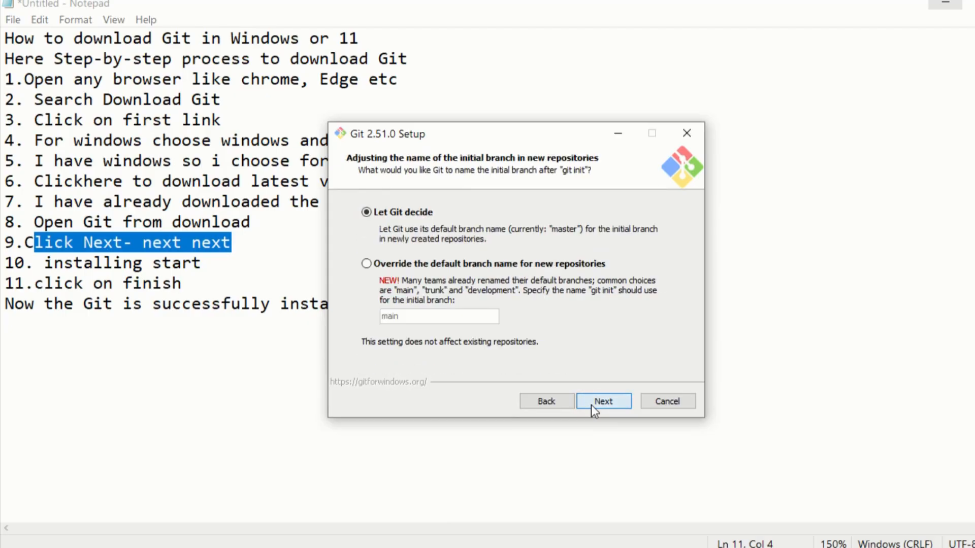
Keep the default options on the remaining Git setup pages, including Let Git decide, MinTTY and Git Credential Manager, and start the installation.
click(591, 404)
click(591, 404)
click(591, 404)
click(591, 404)
click(591, 404)
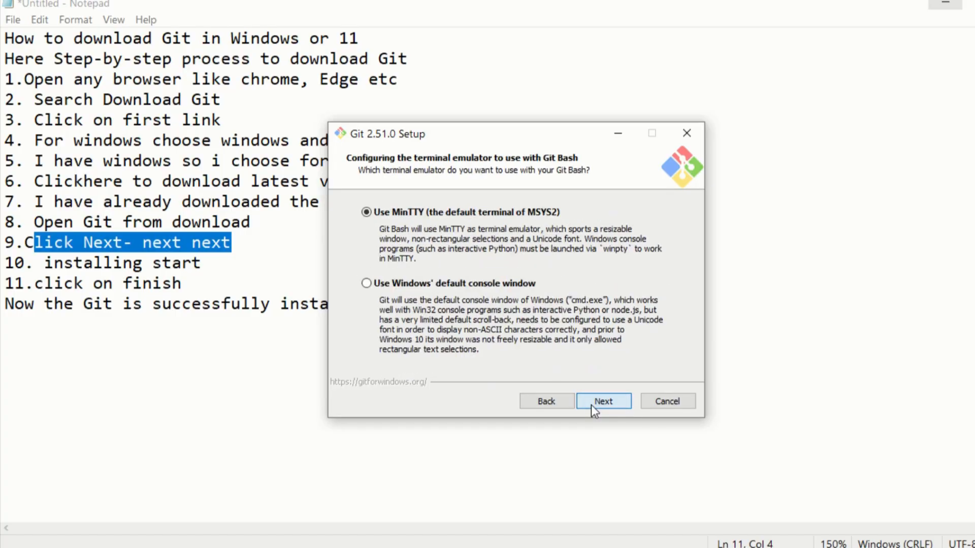
click(590, 404)
click(592, 408)
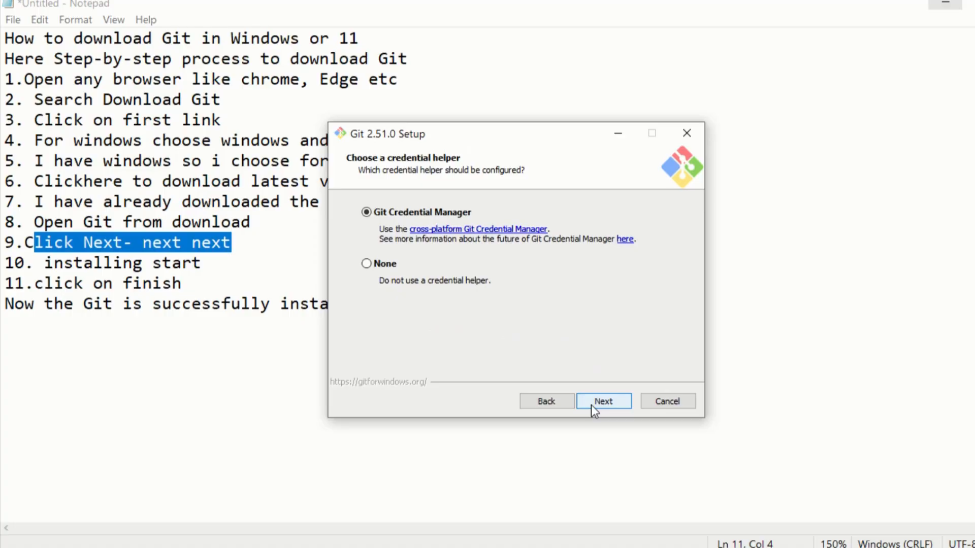
click(591, 404)
click(591, 404)
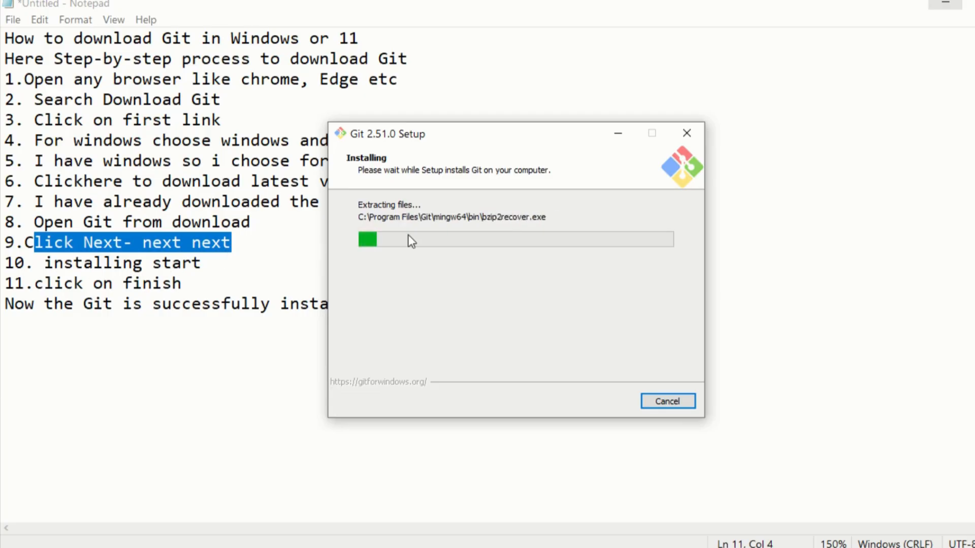
Move the Git setup window aside, minimize the notes, and finish the wizard with View Release Notes left enabled once installation completes.
drag(511, 133, 242, 117)
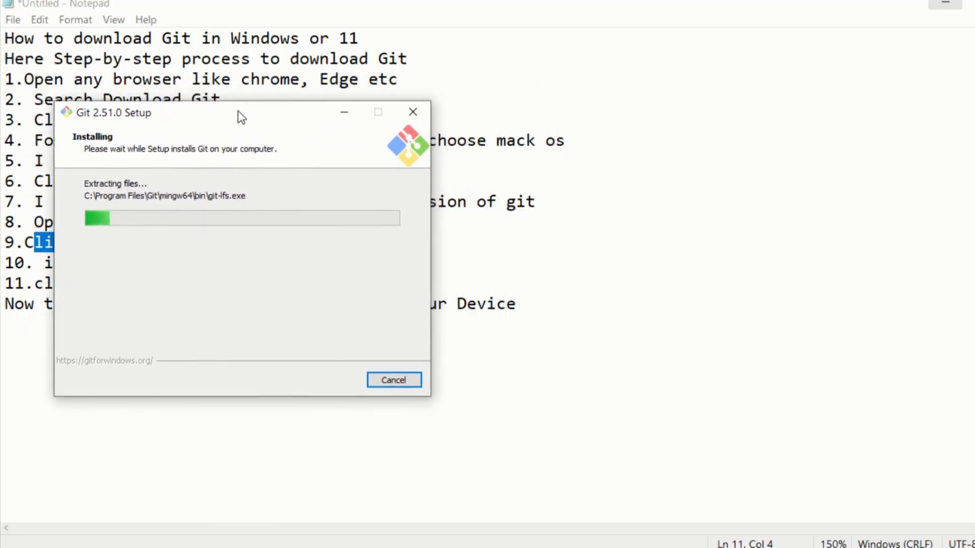
click(945, 4)
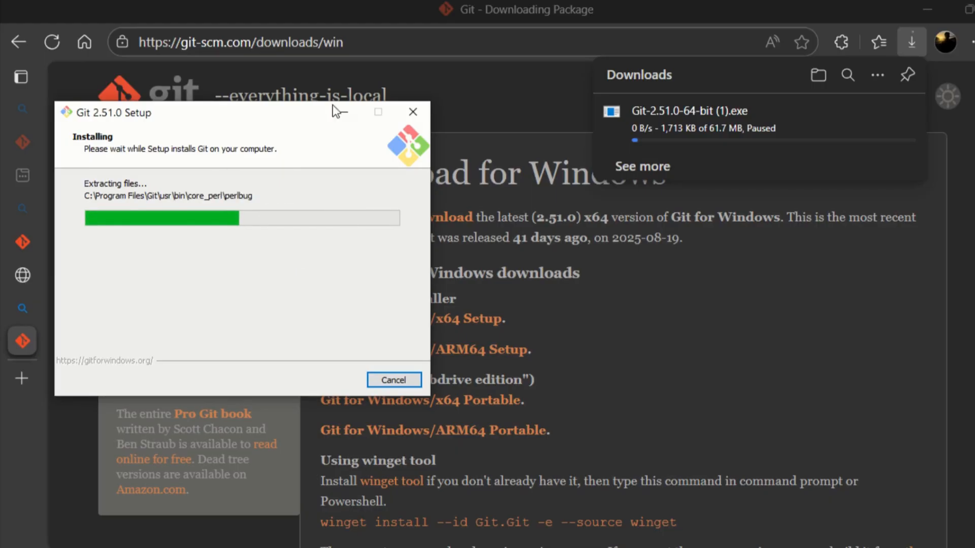
drag(280, 124, 586, 159)
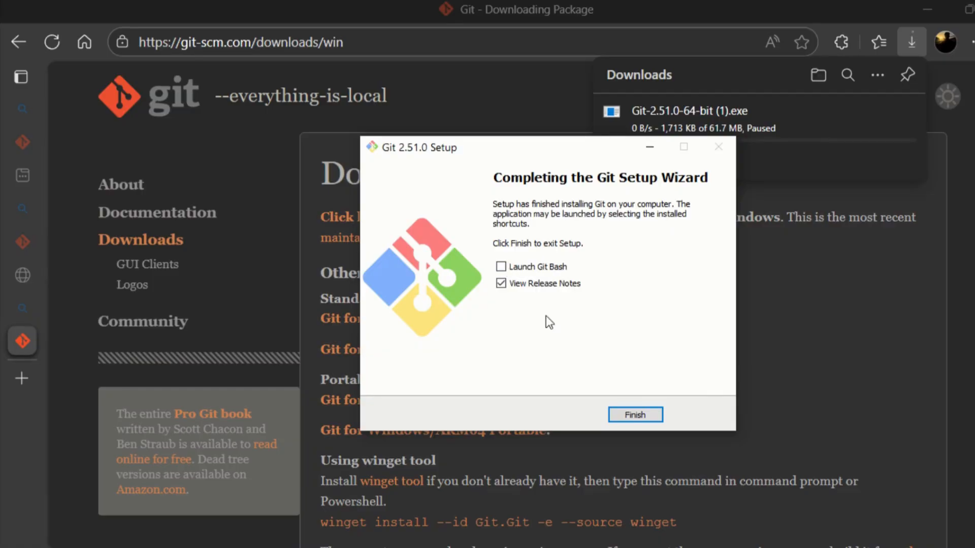
click(634, 414)
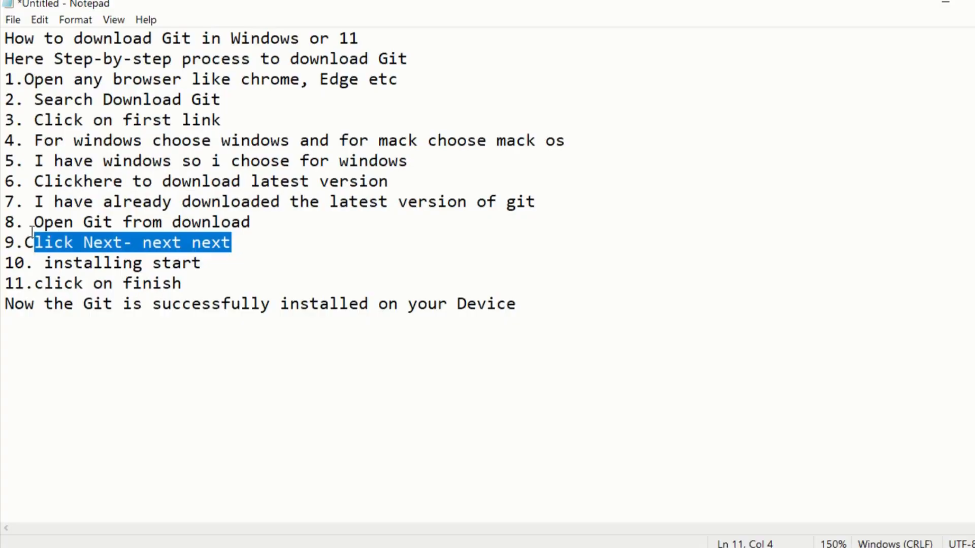
Highlight instructions 10 and 11 and the closing line about Git being successfully installed in the Notepad notes.
drag(53, 263, 223, 262)
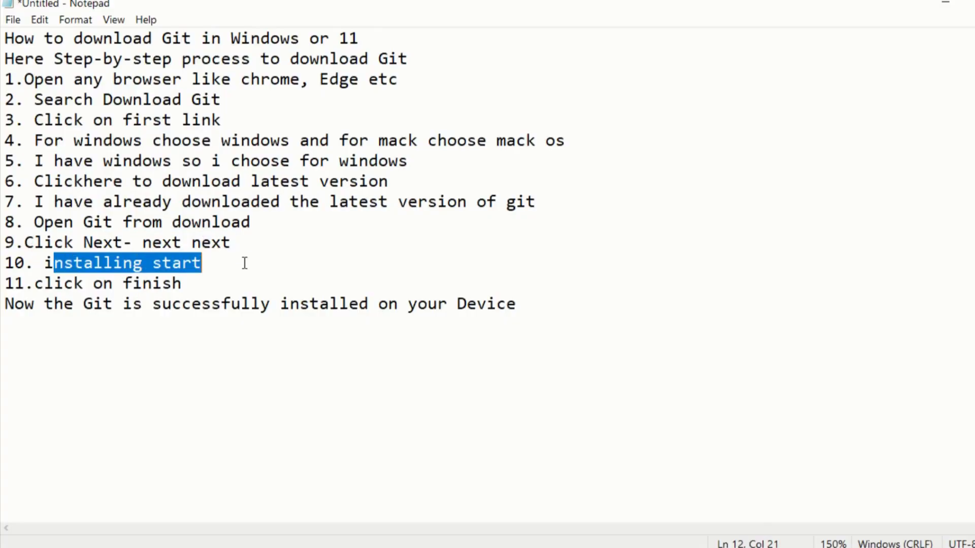
drag(33, 283, 646, 344)
click(211, 293)
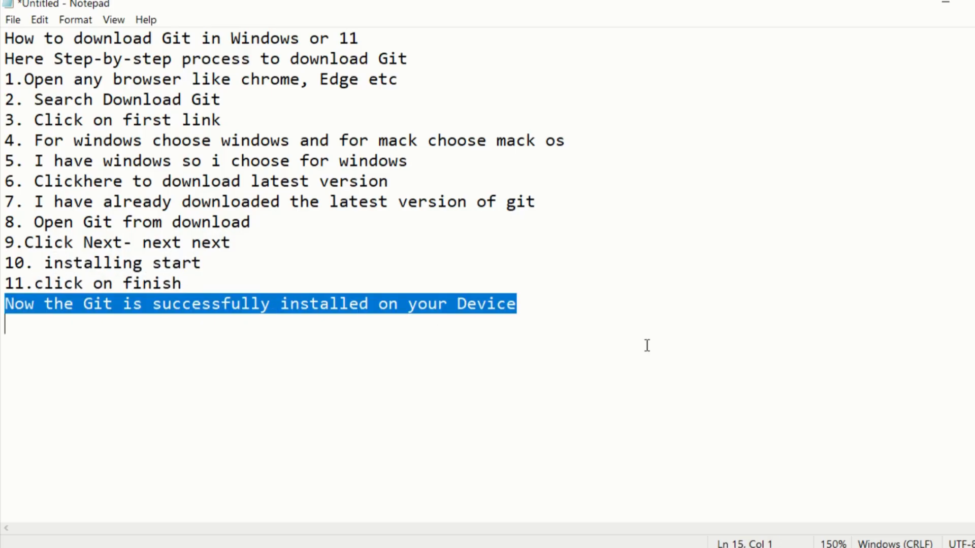
Add the line "Open command prompt" below the closing sentence in the notes and start a new line.
click(550, 320)
click(540, 308)
key(Down)
text(Open C)
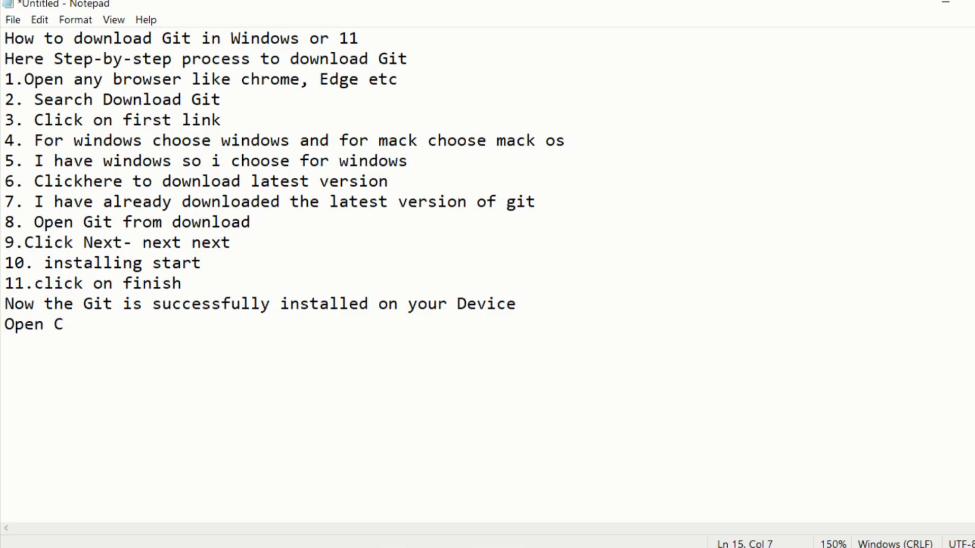
key(BackSpace)
text(cmd)
key(BackSpace)
key(BackSpace)
text(omman)
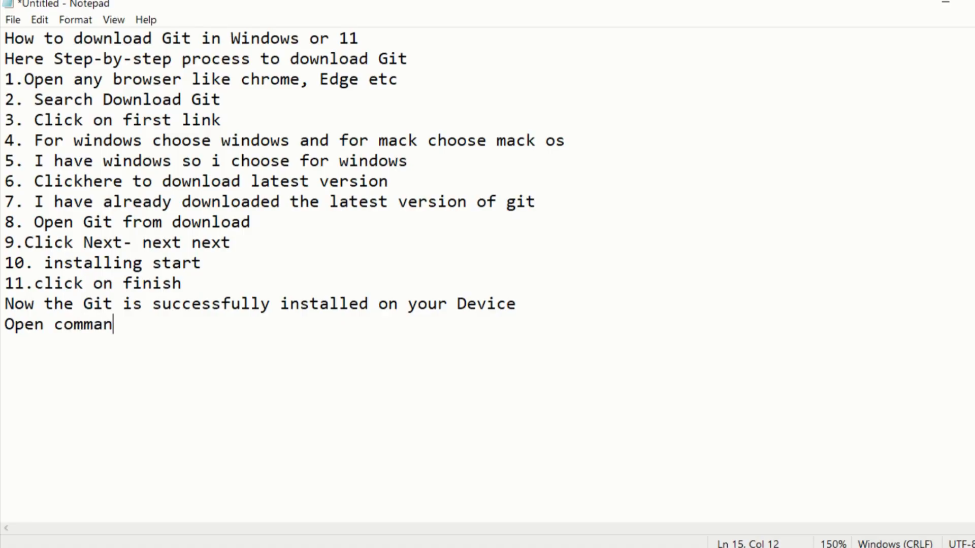
text(dprompt)
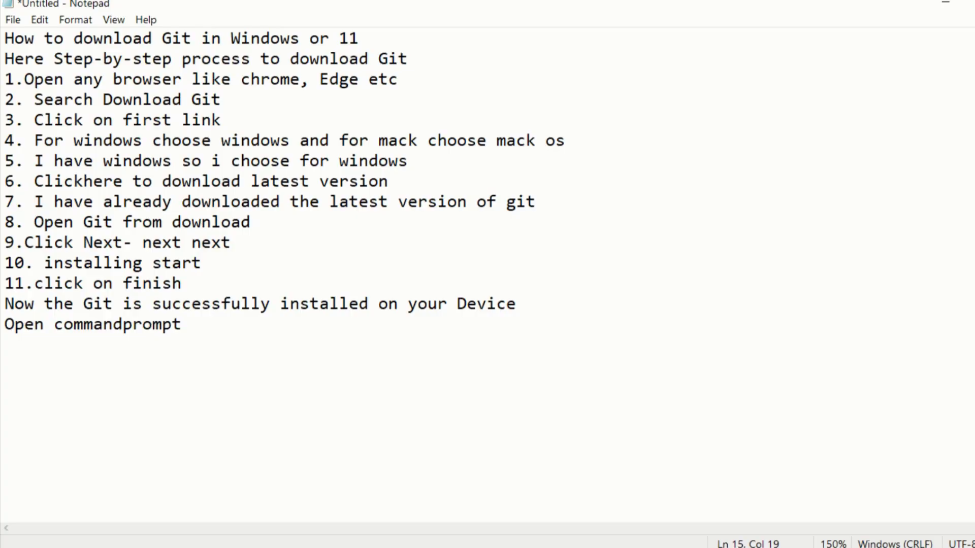
key(Left)
key(Left)
key(Left)
key(Left)
key(Left)
key(Left)
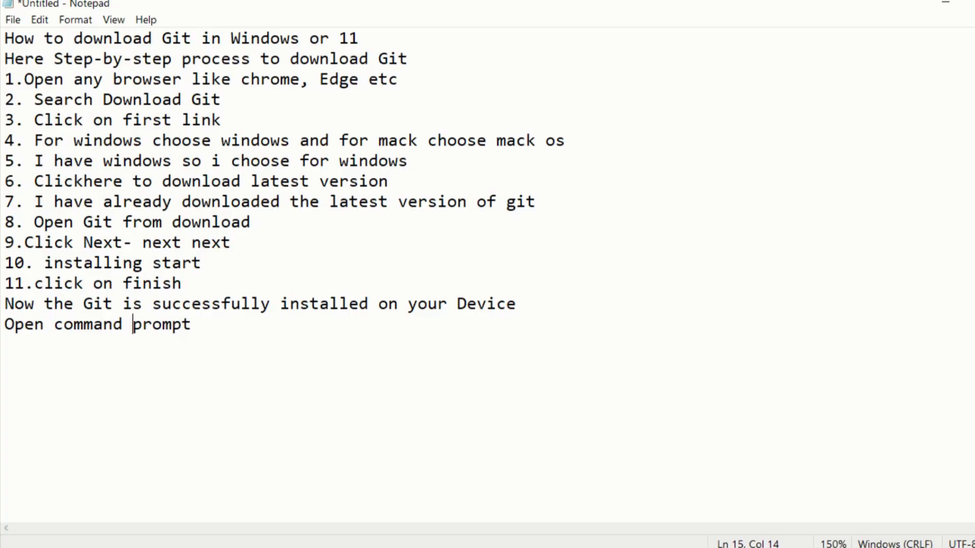
key(Right)
key(Right)
key(Right)
key(Right)
key(Right)
key(Return)
Search Windows for cmd and open Command Prompt as administrator.
key(super)
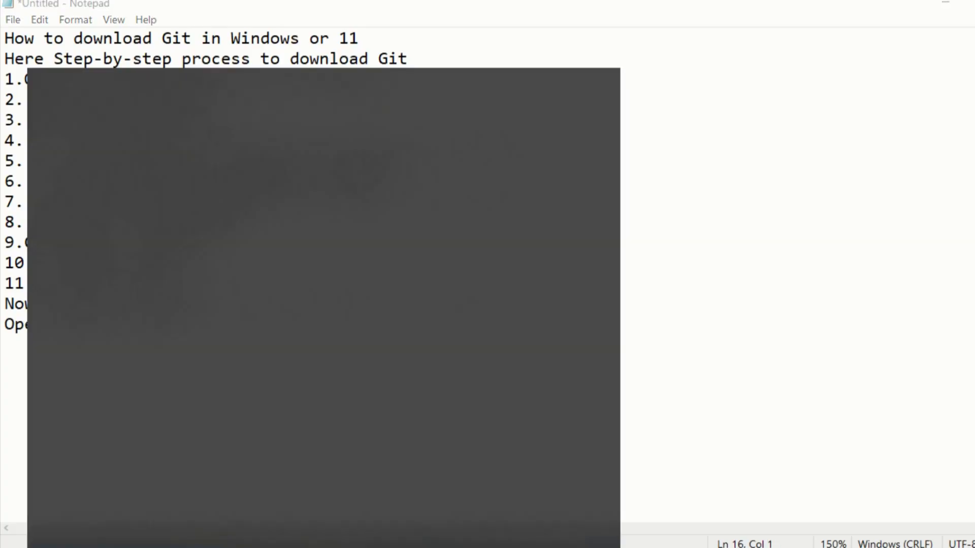
text(cm)
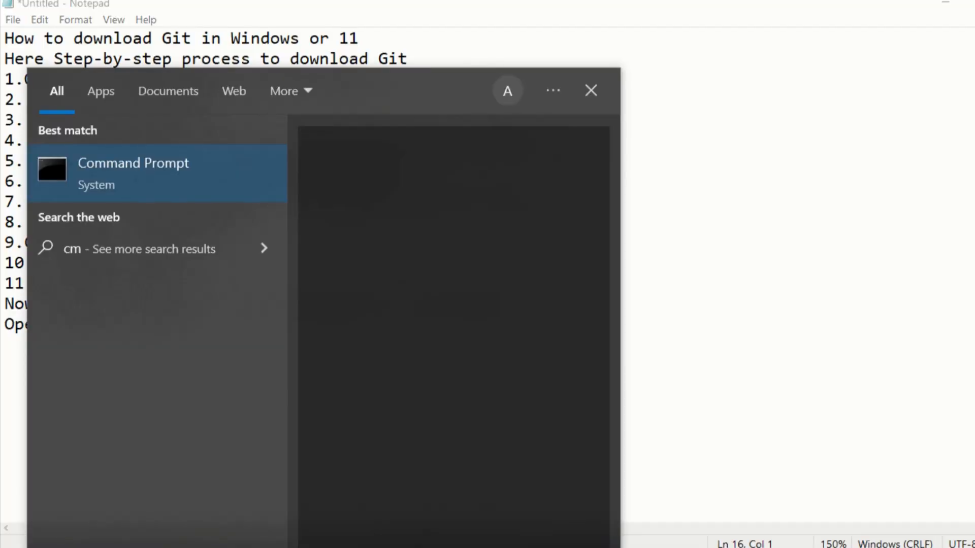
text(d)
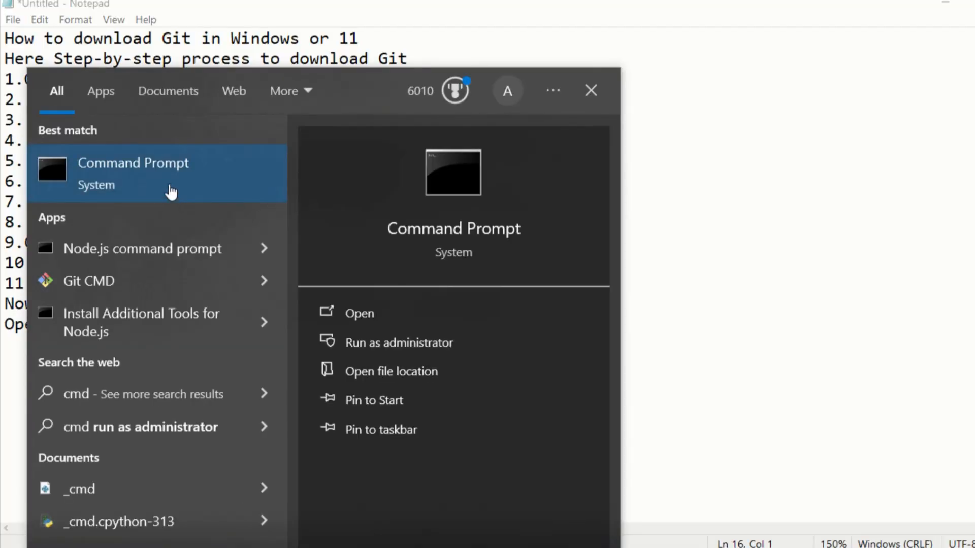
right_click(169, 184)
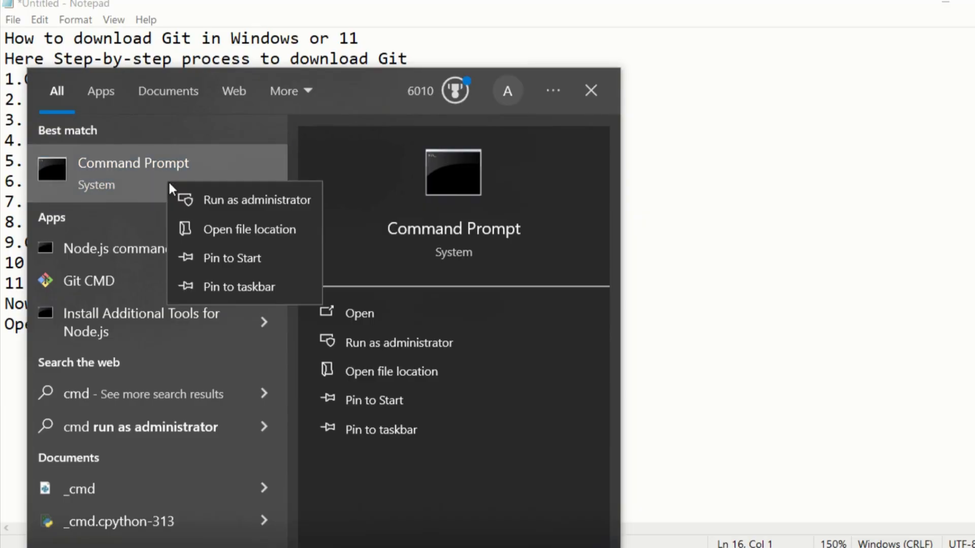
click(245, 201)
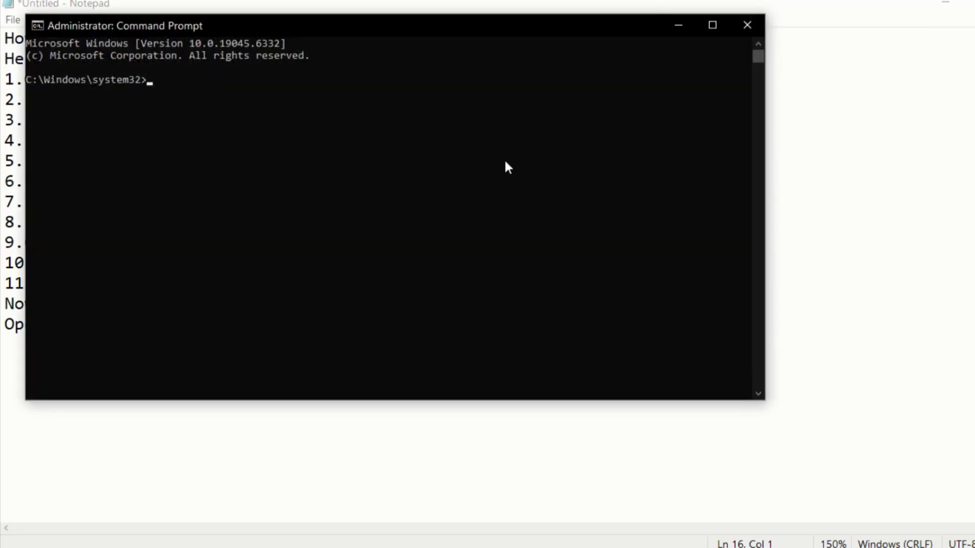
Minimize Command Prompt and add the line "12. Run git --version" at the end of the Notepad notes.
click(677, 26)
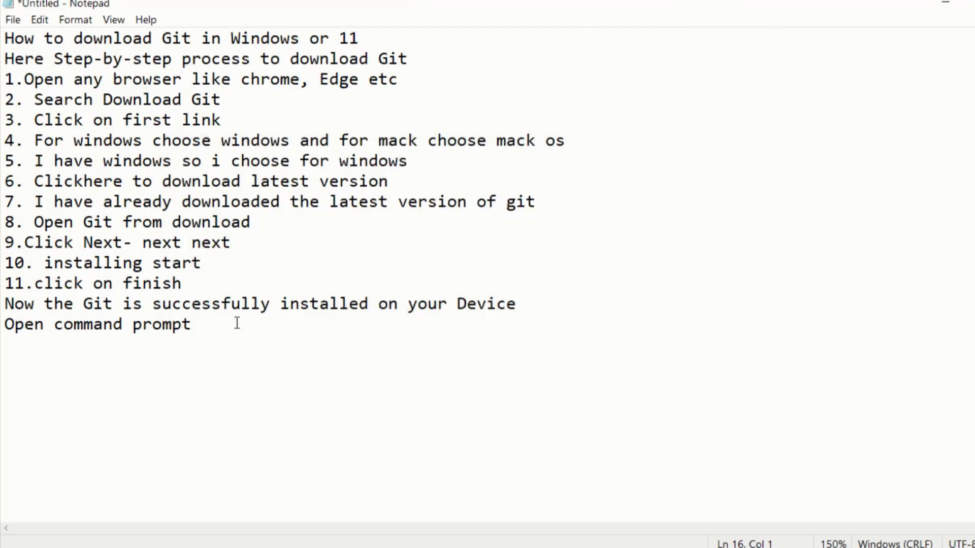
click(211, 331)
key(Return)
text(11)
key(BackSpace)
text(2. Run )
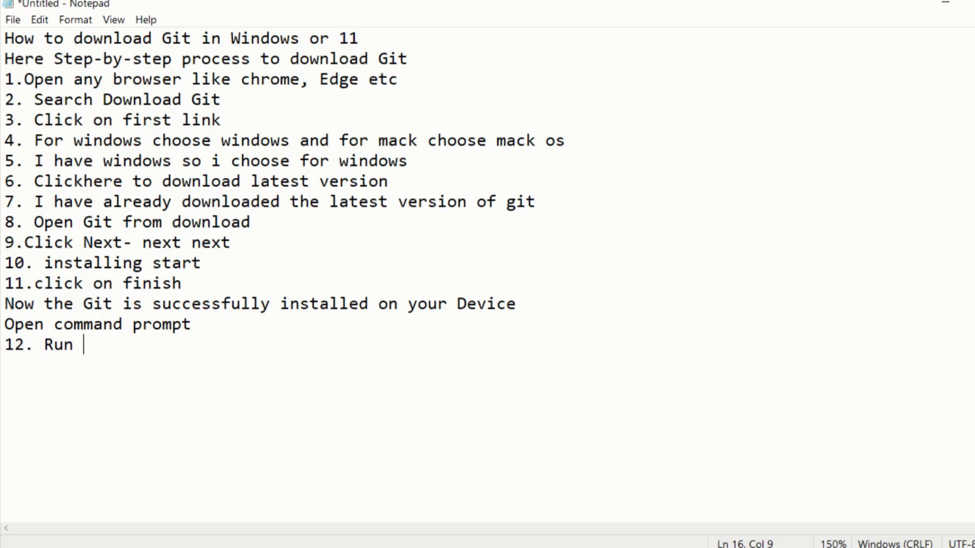
text(git --version)
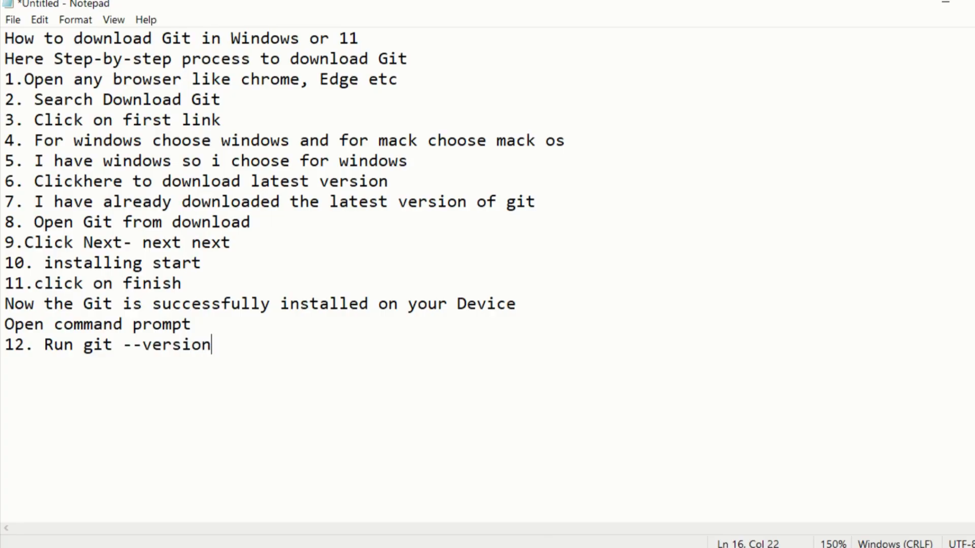
Switch back to Command Prompt and run git --version.
click(631, 546)
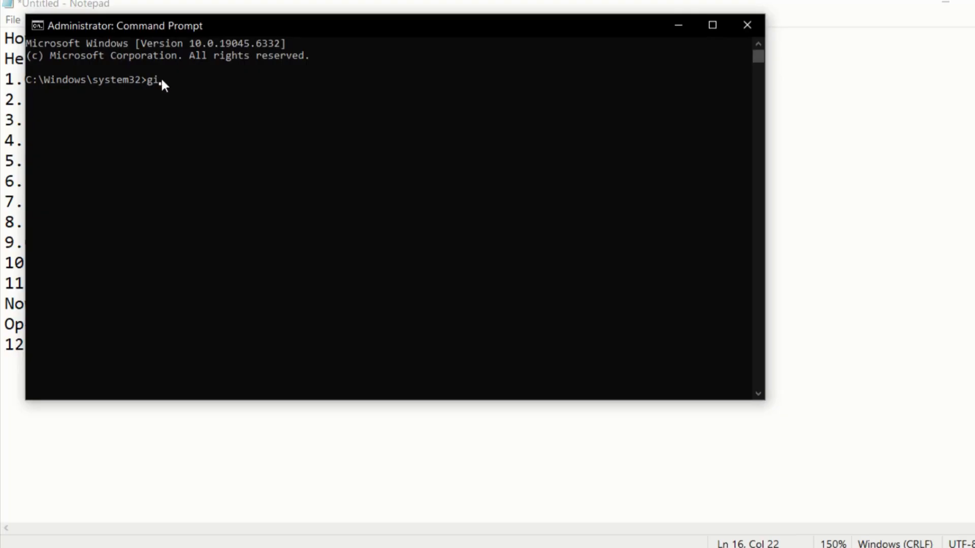
text(git --version)
key(Return)
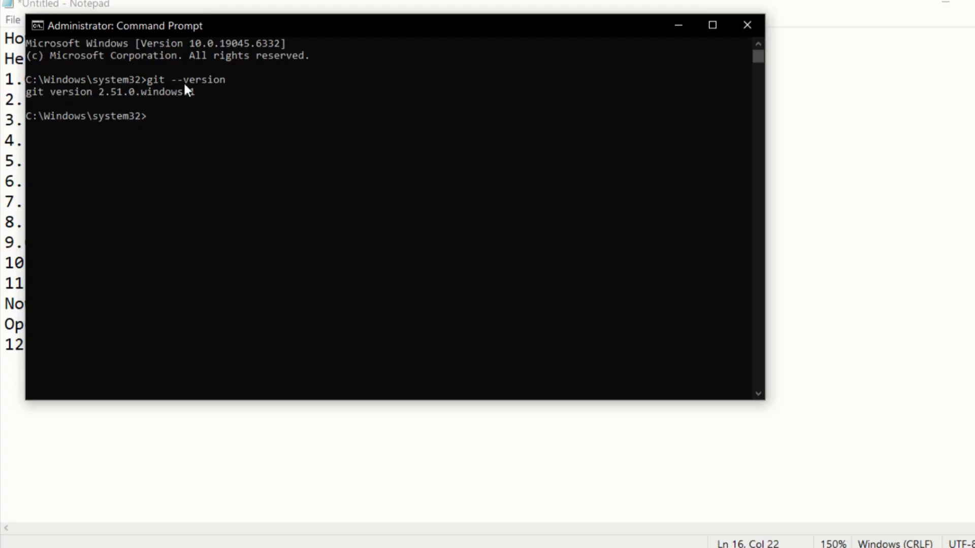
Copy the version output line from Command Prompt and paste it on a new line at the end of the Notepad notes.
drag(198, 90, 45, 91)
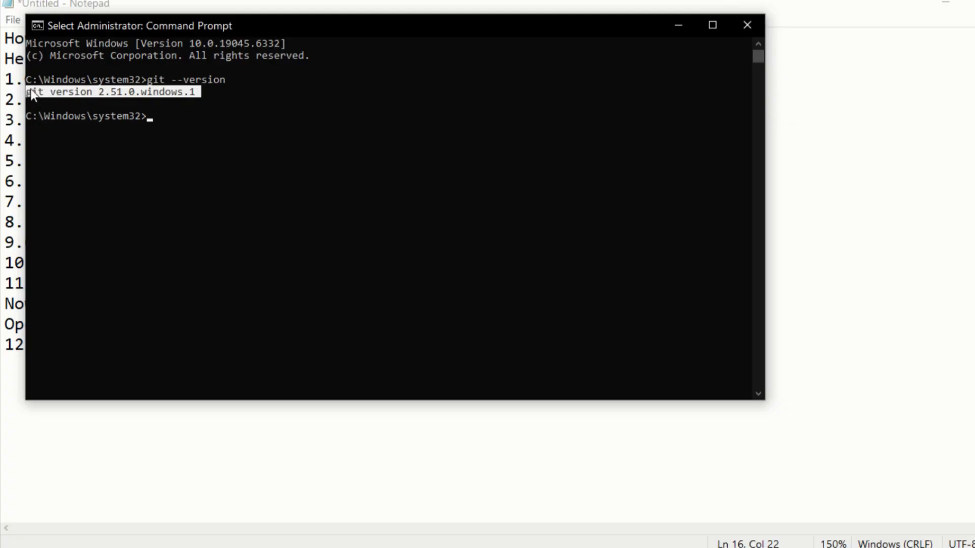
key(ctrl+c)
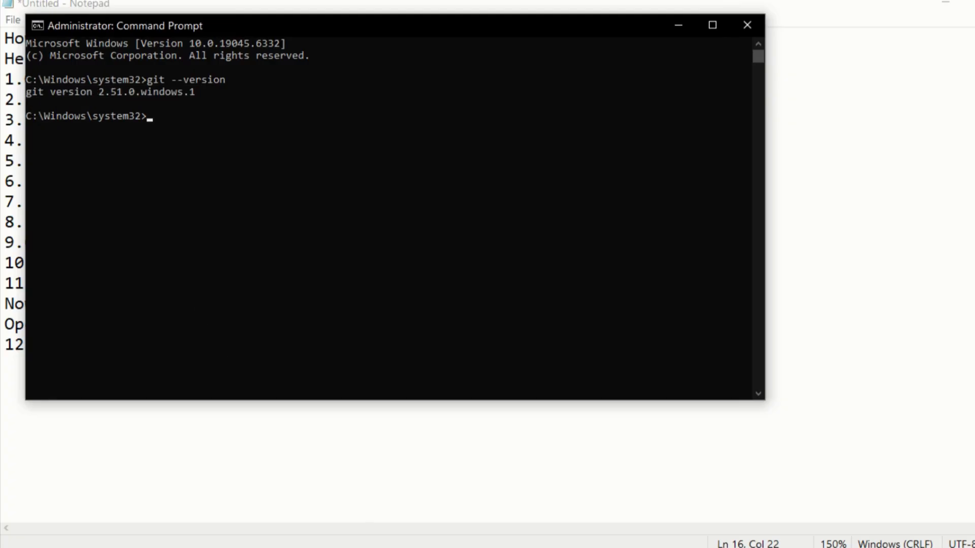
key(alt+Tab)
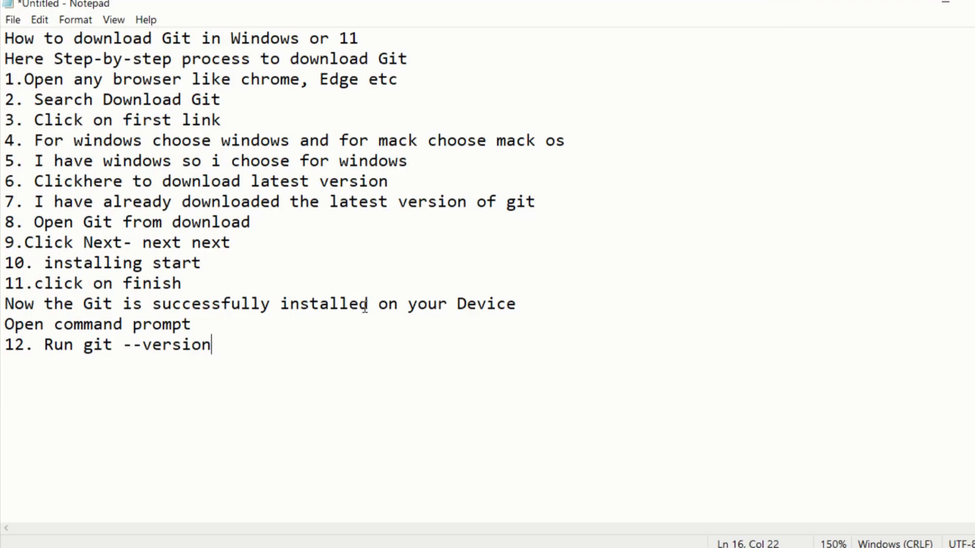
key(Return)
key(ctrl+v)
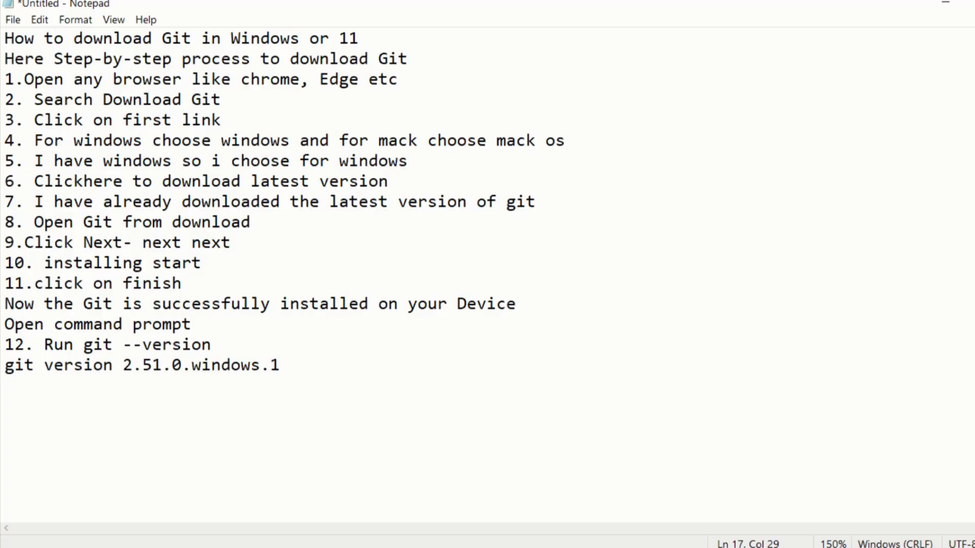
Replace the "windows.1" ending of the pasted version line with "this is the latest version of git".
key(BackSpace)
key(BackSpace)
key(BackSpace)
key(BackSpace)
key(BackSpace)
key(BackSpace)
key(BackSpace)
key(BackSpace)
key(BackSpace)
key(BackSpace)
text(this is the latest version of git)
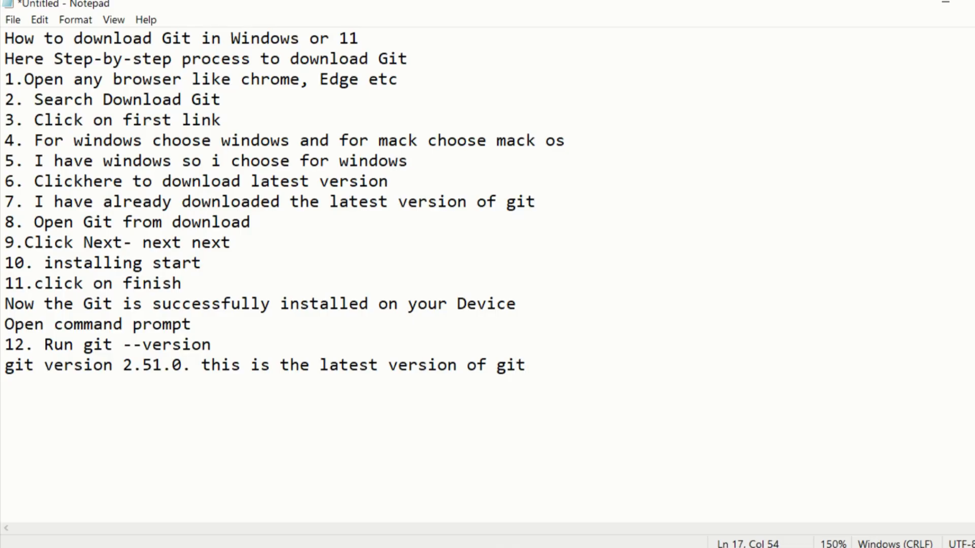